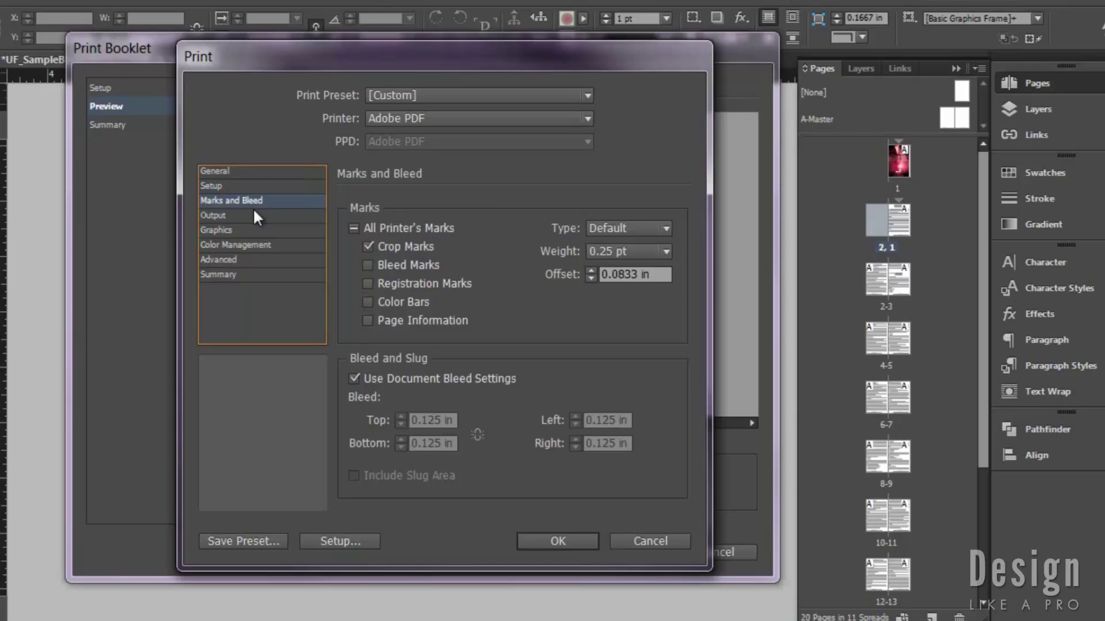
Step: In Output, keep Composite CMYK colour and turn off Text as Black
left_click(269, 215)
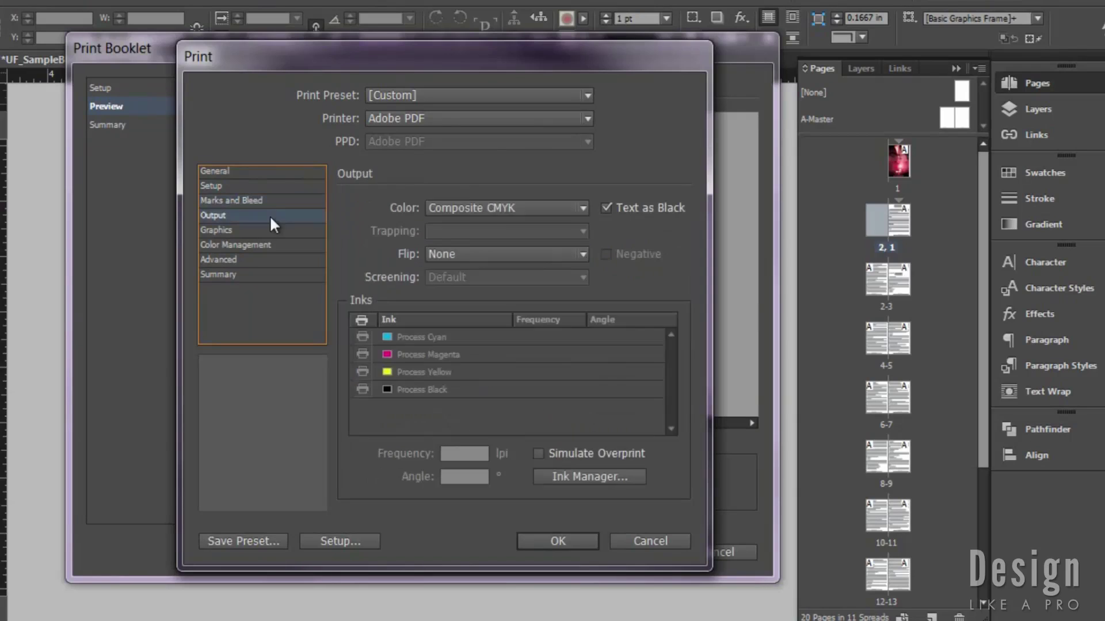
left_click(475, 209)
left_click(483, 275)
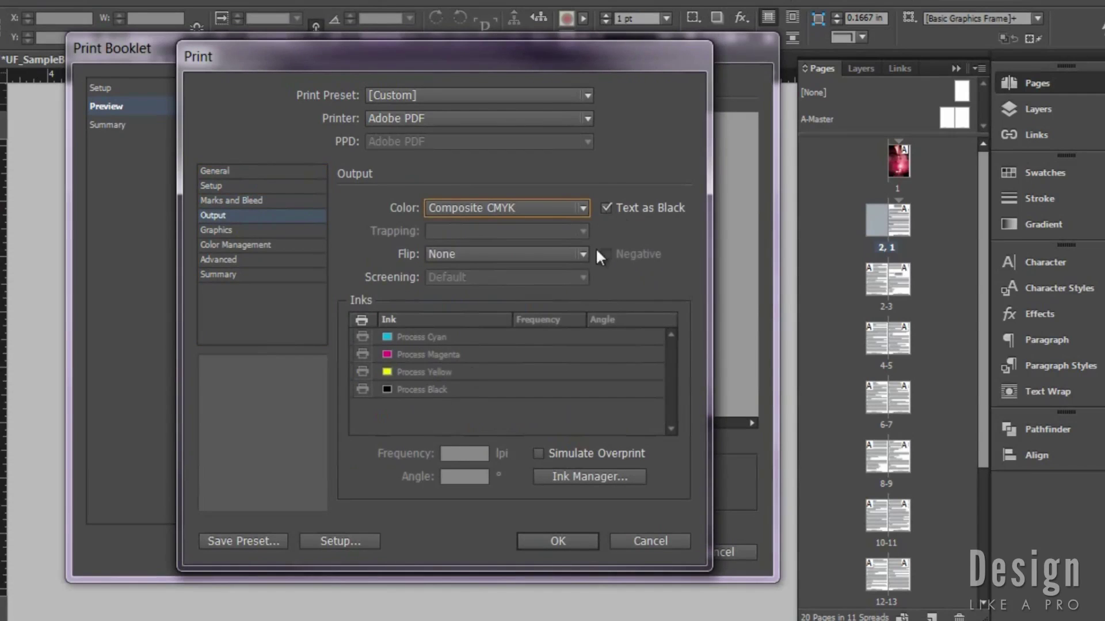
left_click(671, 206)
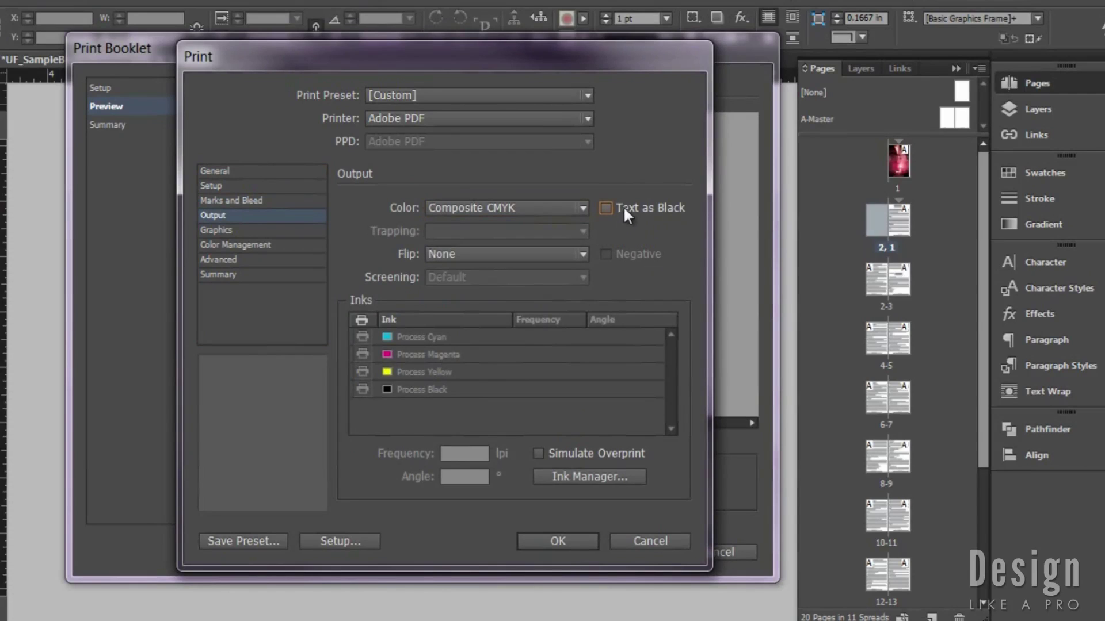
Step: Keep HighresOutlines as the Advanced transparency flattener preset
left_click(219, 230)
left_click(251, 245)
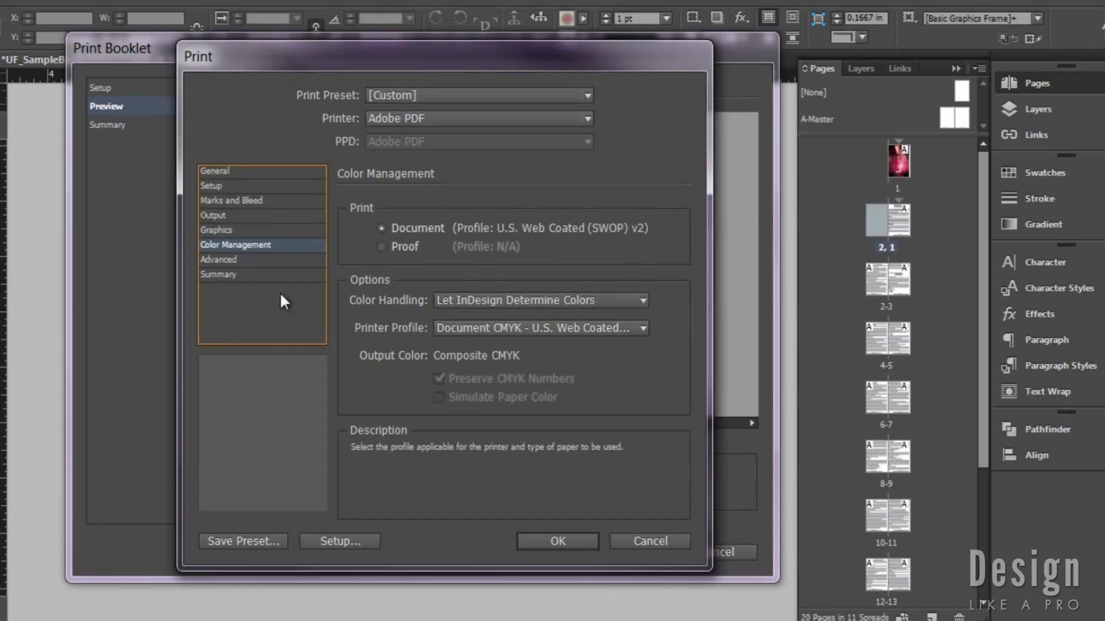
left_click(218, 259)
left_click(426, 333)
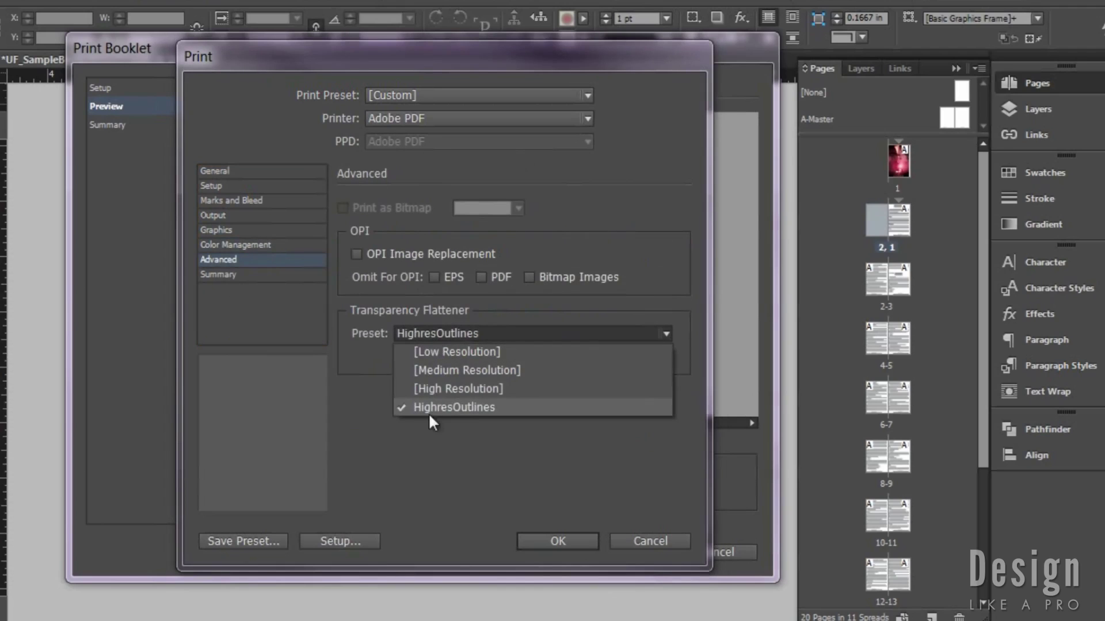
left_click(460, 407)
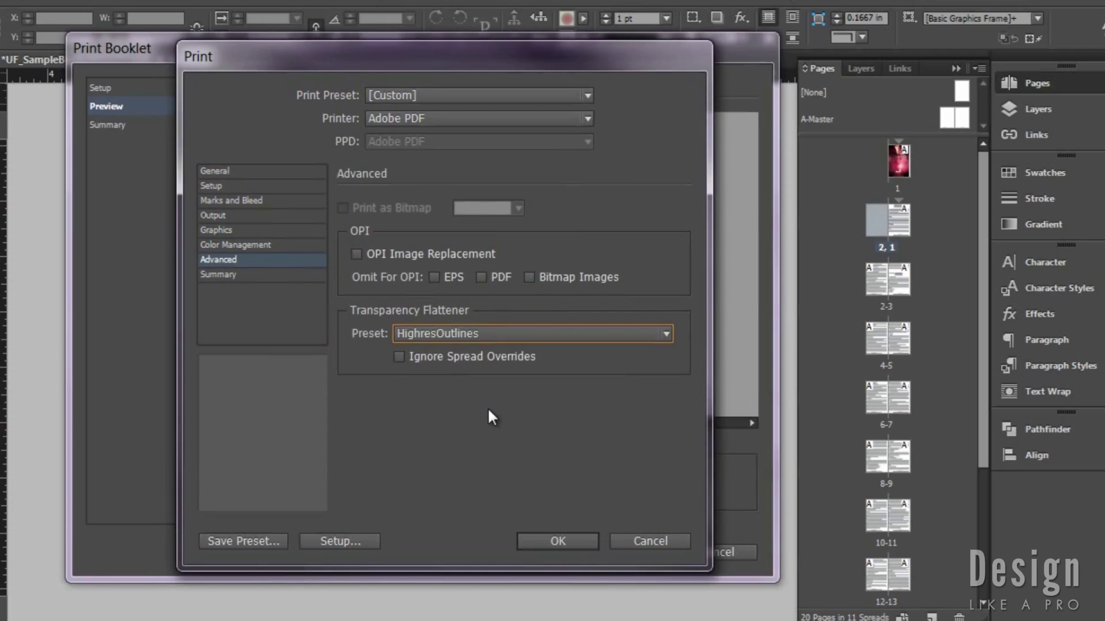
Step: Save the print settings over the existing 4x6Booklet-DEFAULT preset
left_click(271, 542)
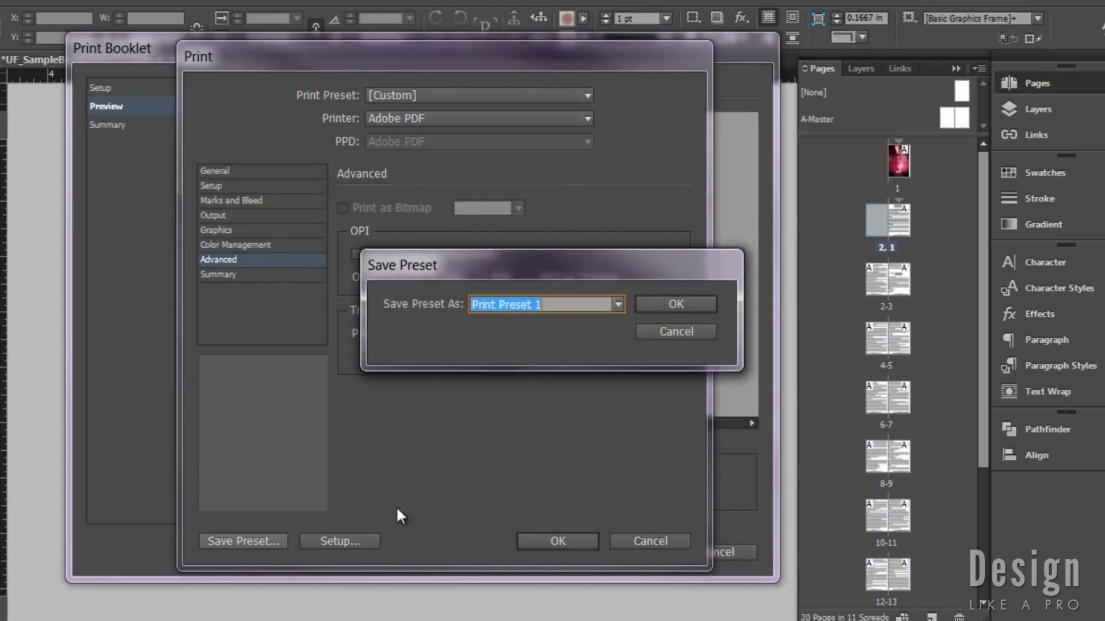
left_click(617, 304)
left_click(610, 346)
key("Return")
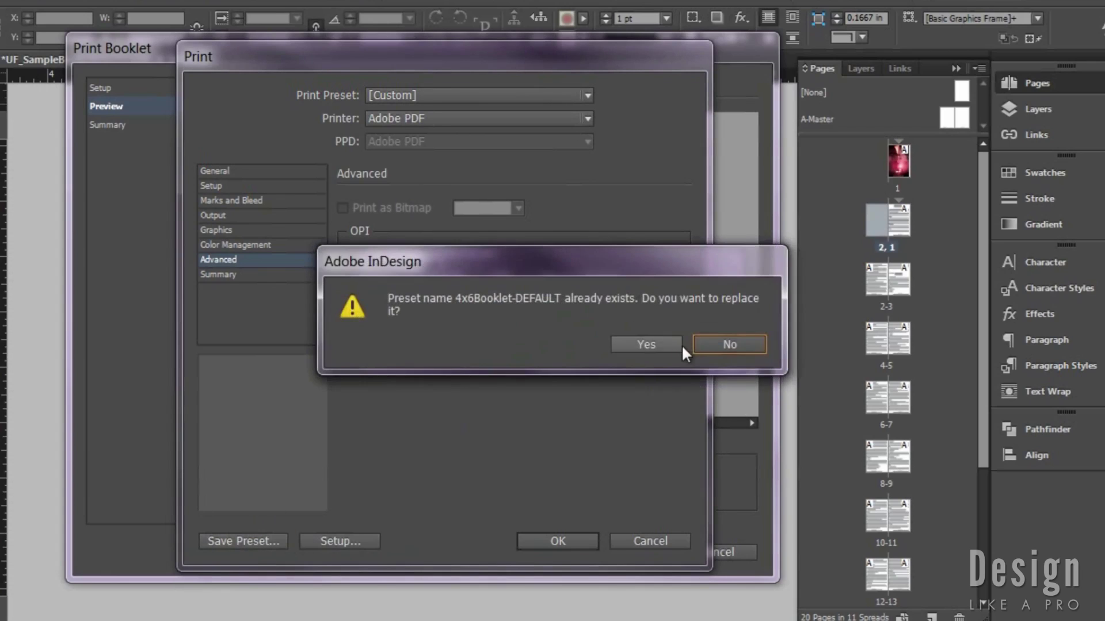
left_click(680, 344)
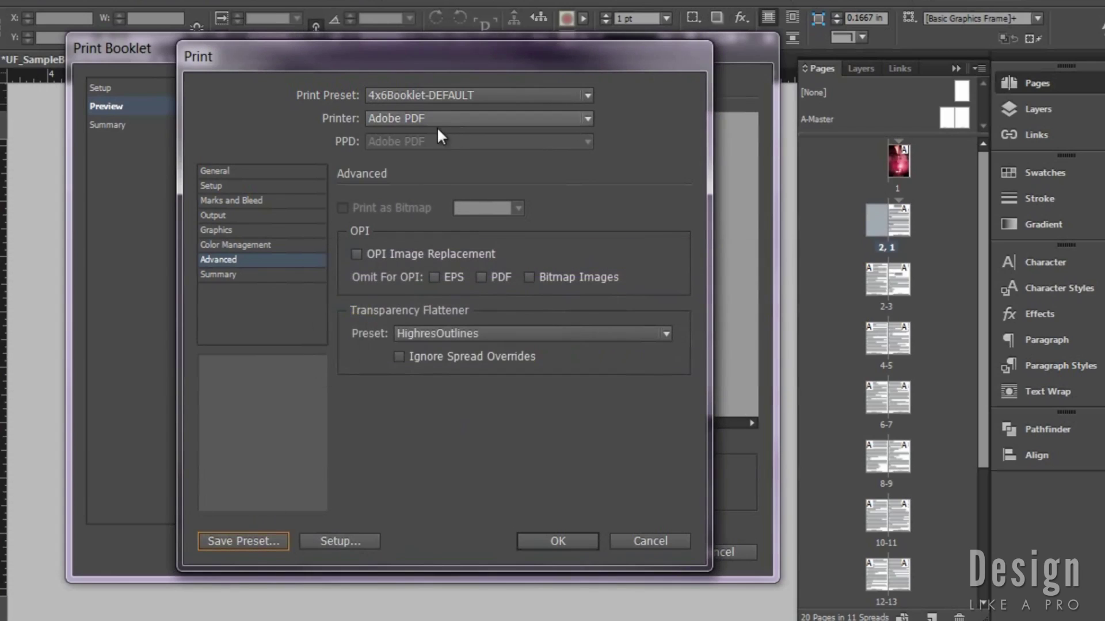
Step: Print the booklet, continuing past the missing links warning
left_click(558, 541)
left_click(632, 552)
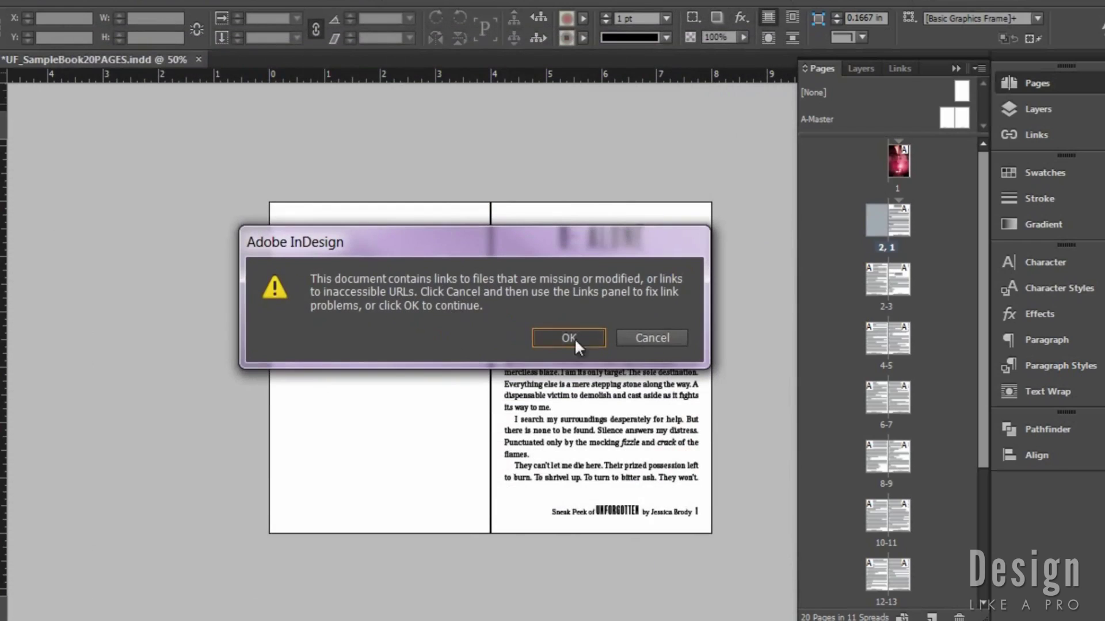
left_click(639, 349)
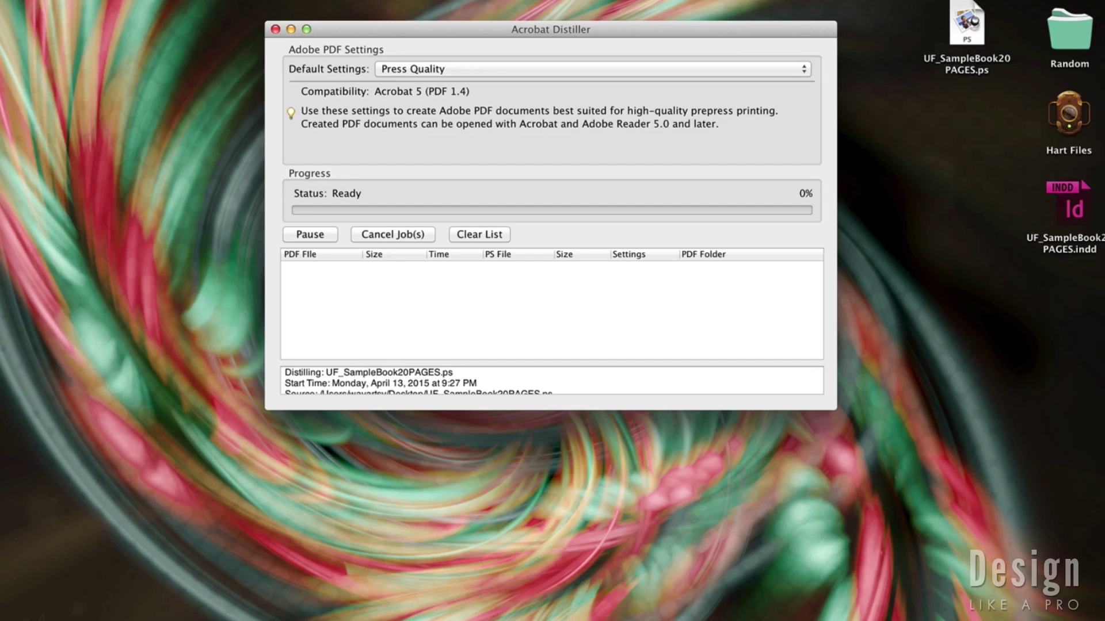
left_click_drag(970, 26, 931, 104)
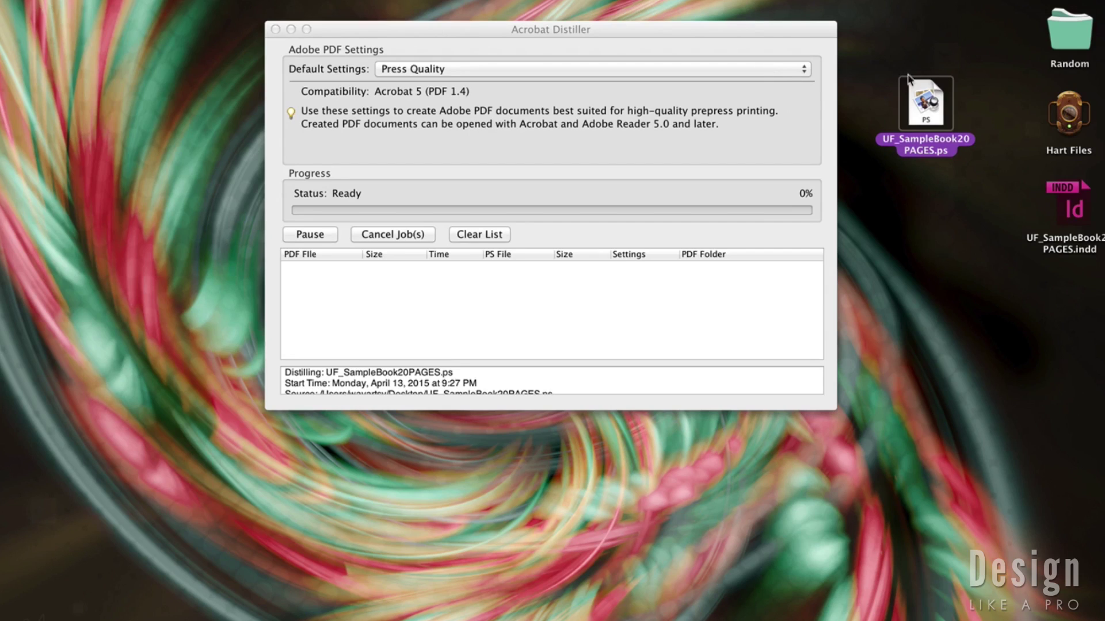
Step: Drop UF_SampleBook20PAGES.ps from the desktop onto Distiller to produce UF_SampleBook20PAGES.pdf
left_click_drag(921, 99, 693, 289)
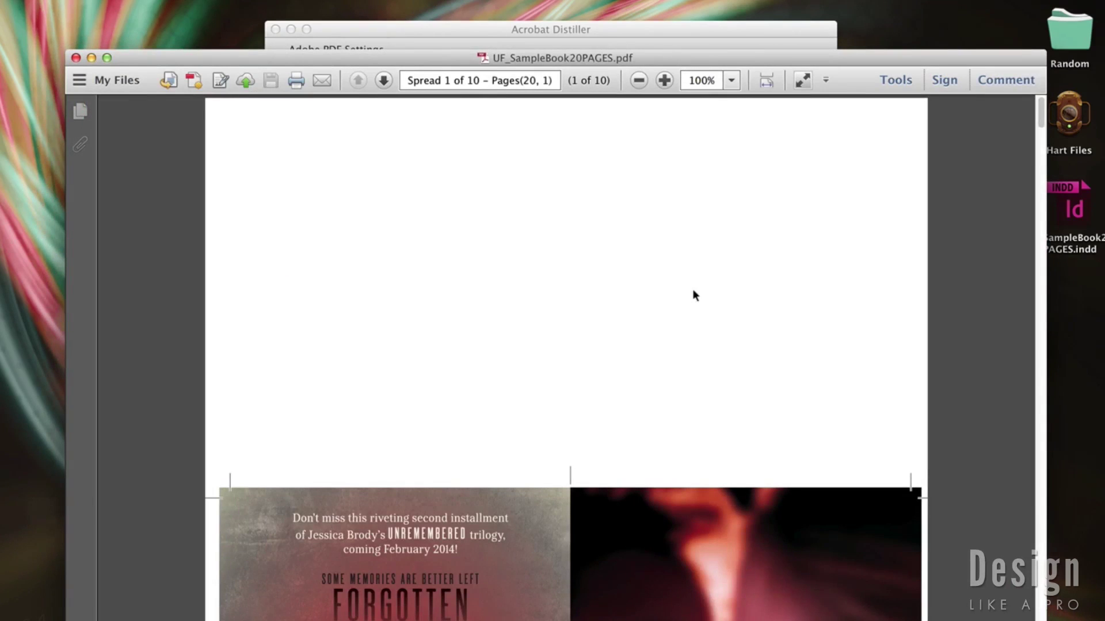
left_click_drag(723, 59, 727, 16)
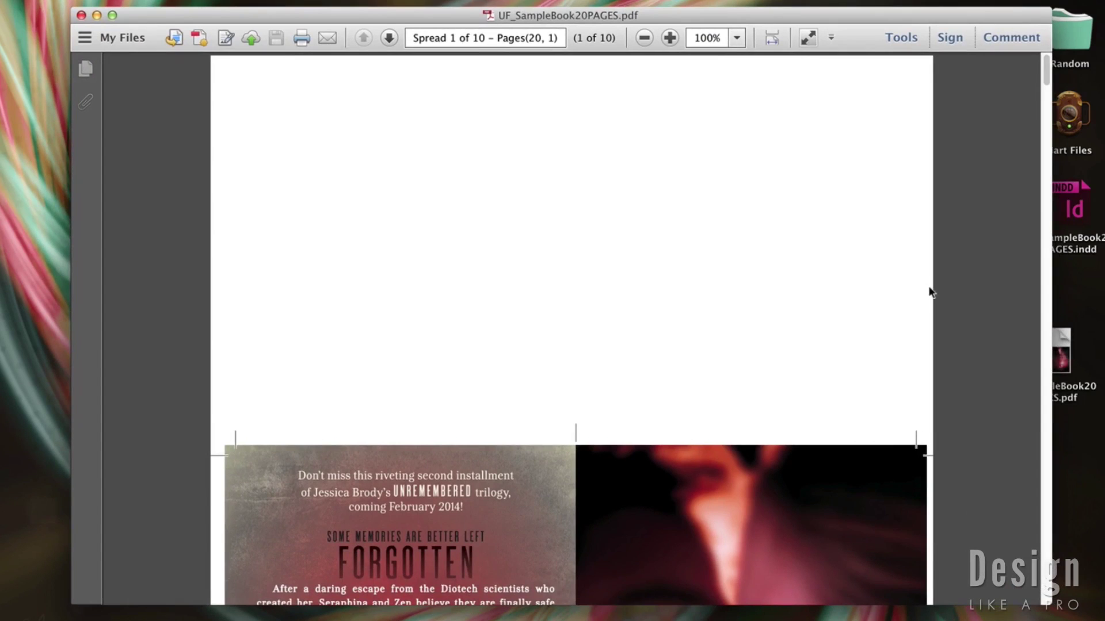
scroll(961, 320, "down", 10)
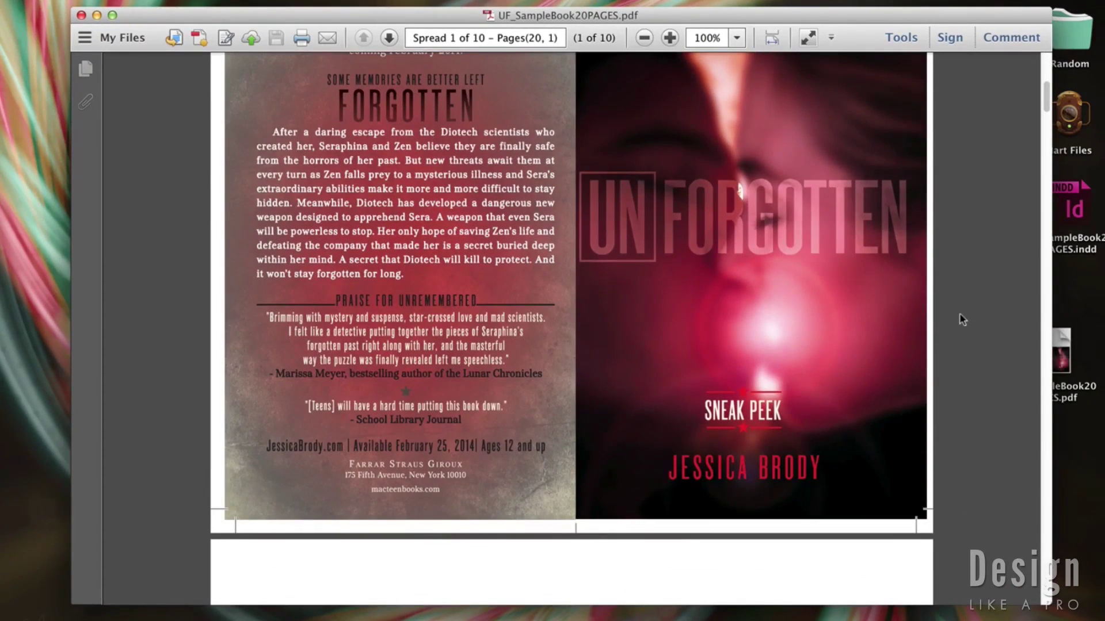
scroll(962, 320, "up", 2)
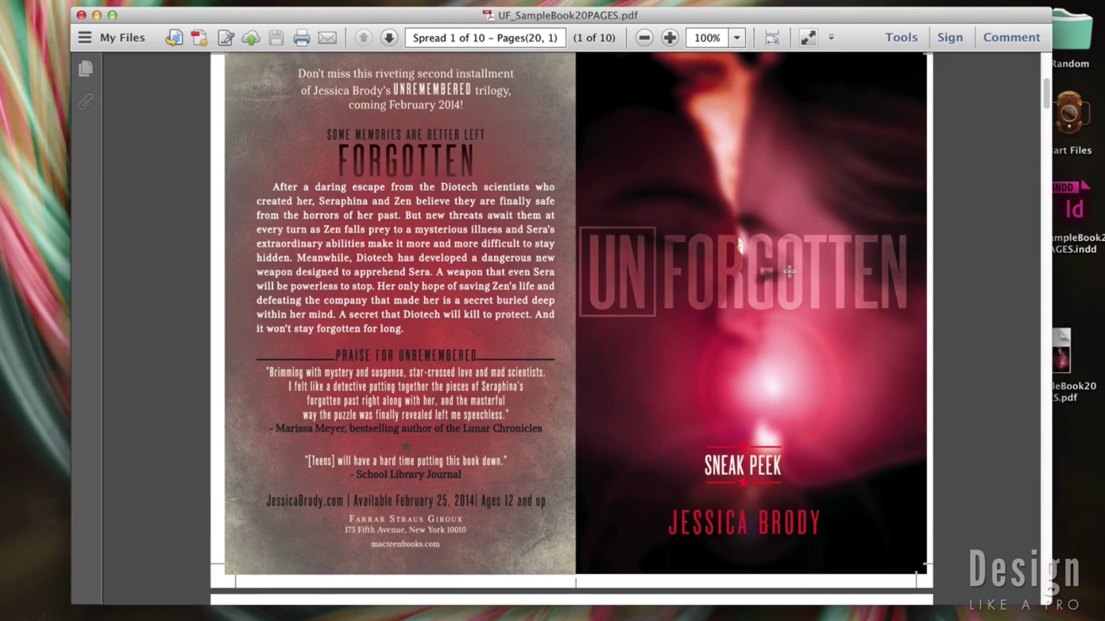
scroll(788, 272, "up", 10)
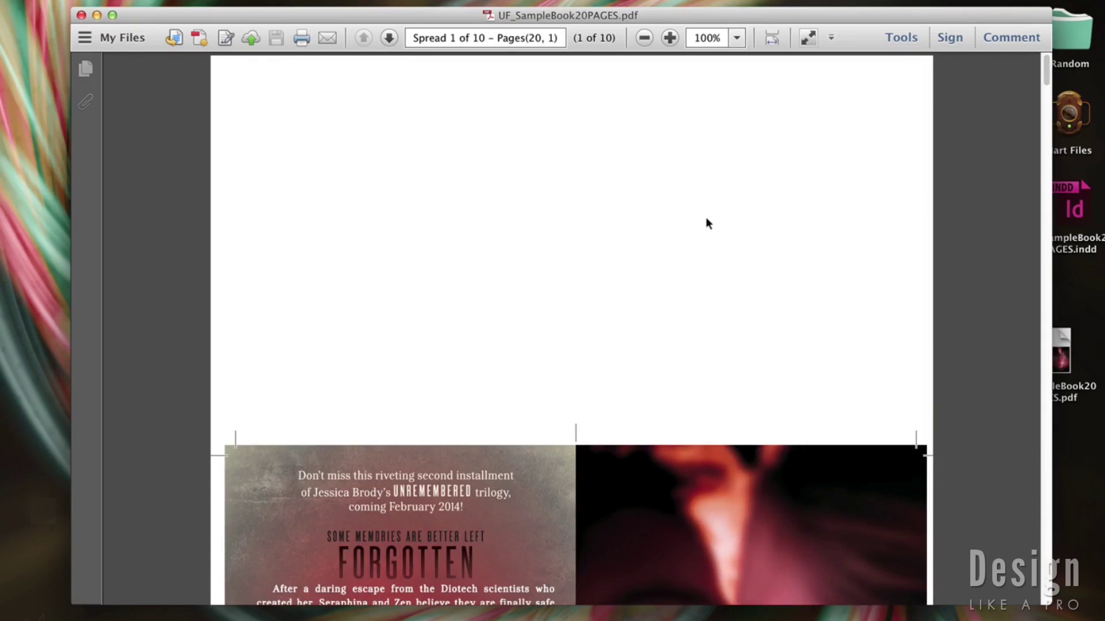
scroll(705, 221, "down", 15)
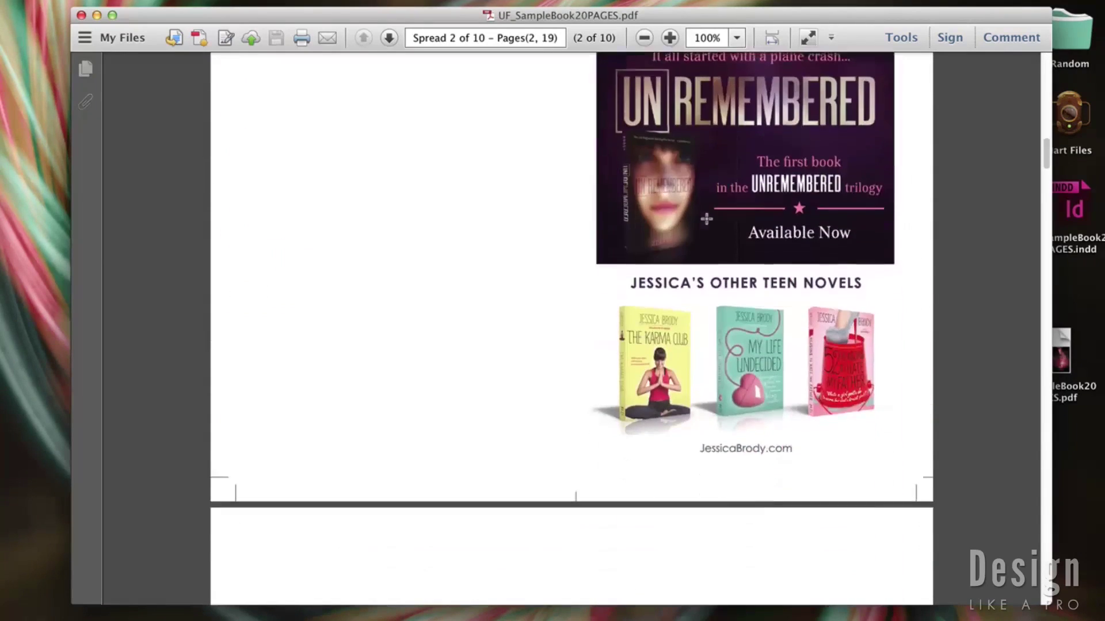
scroll(707, 218, "down", 20)
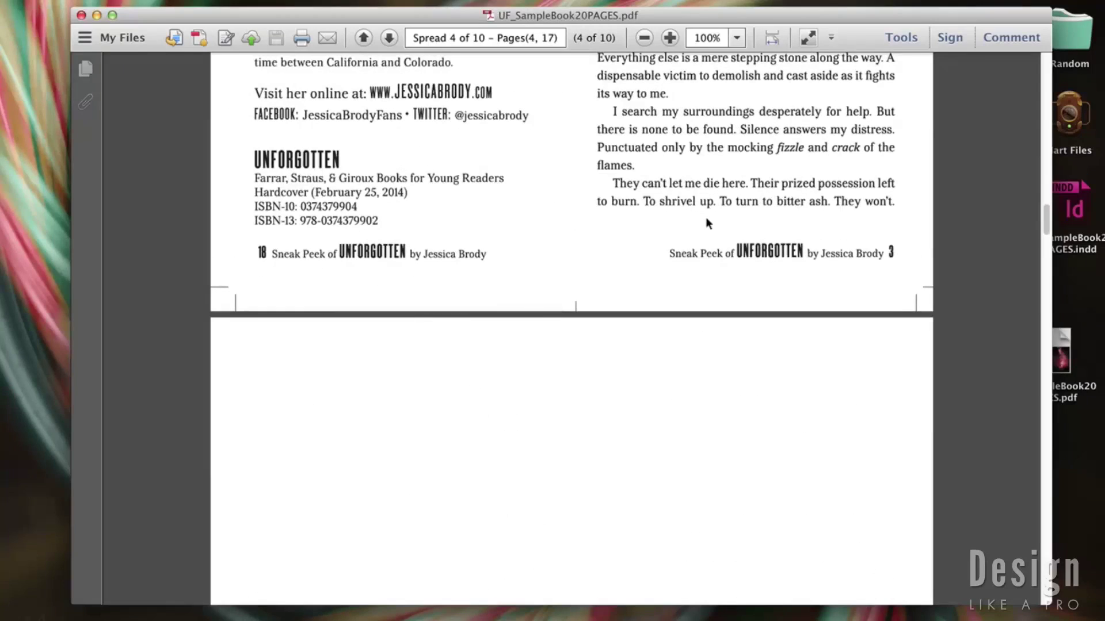
scroll(706, 219, "up", 20)
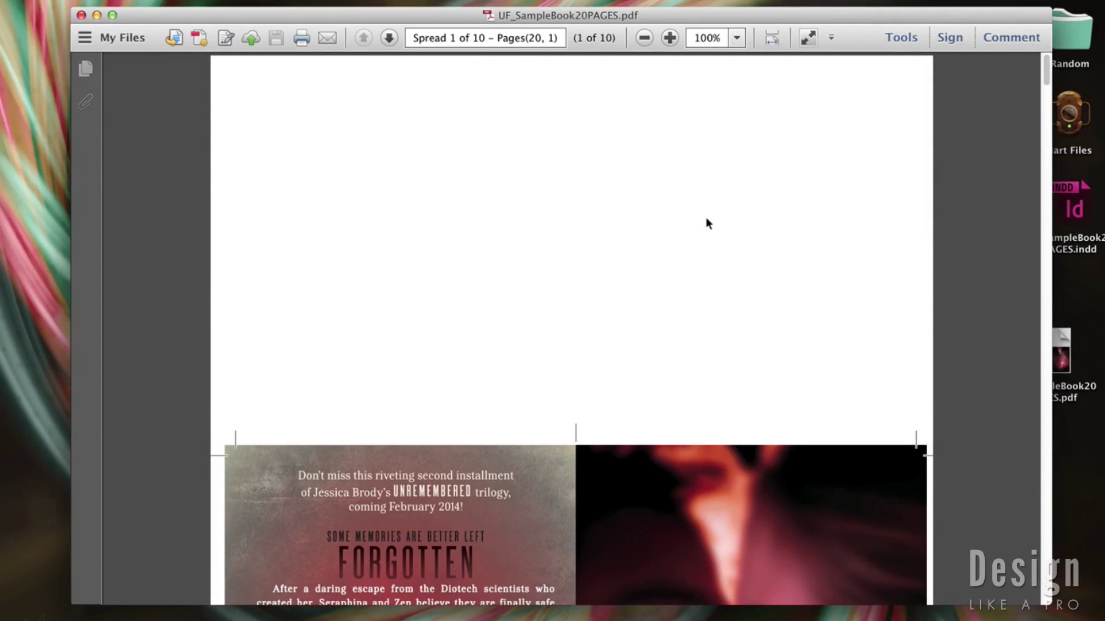
Step: Check the PDF's 8.50 x 11.00 in page size in File > Properties, then close the dialog
left_click(135, 1)
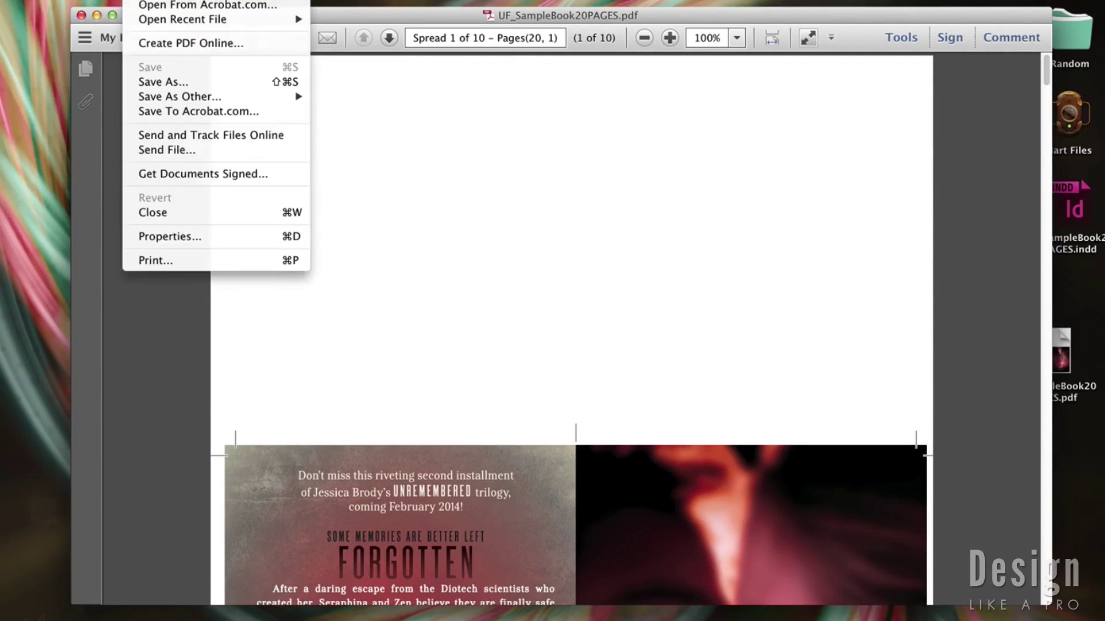
left_click(199, 237)
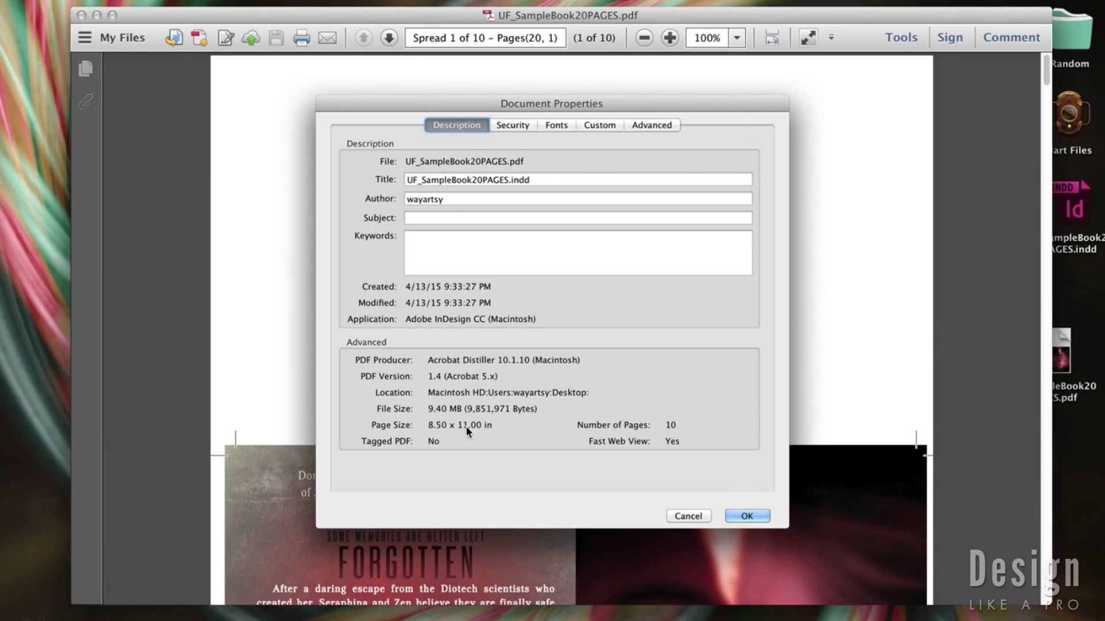
left_click(746, 516)
Step: Close the PDF and open Distiller's Press Quality settings via Settings > Edit Adobe PDF Settings
left_click(83, 15)
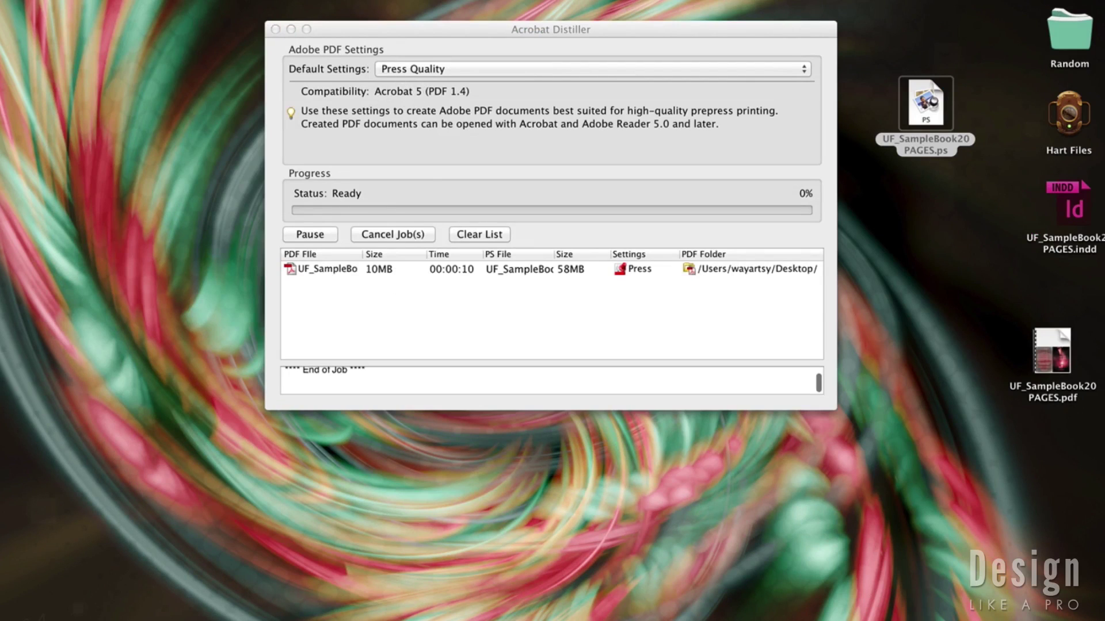
left_click(337, 92)
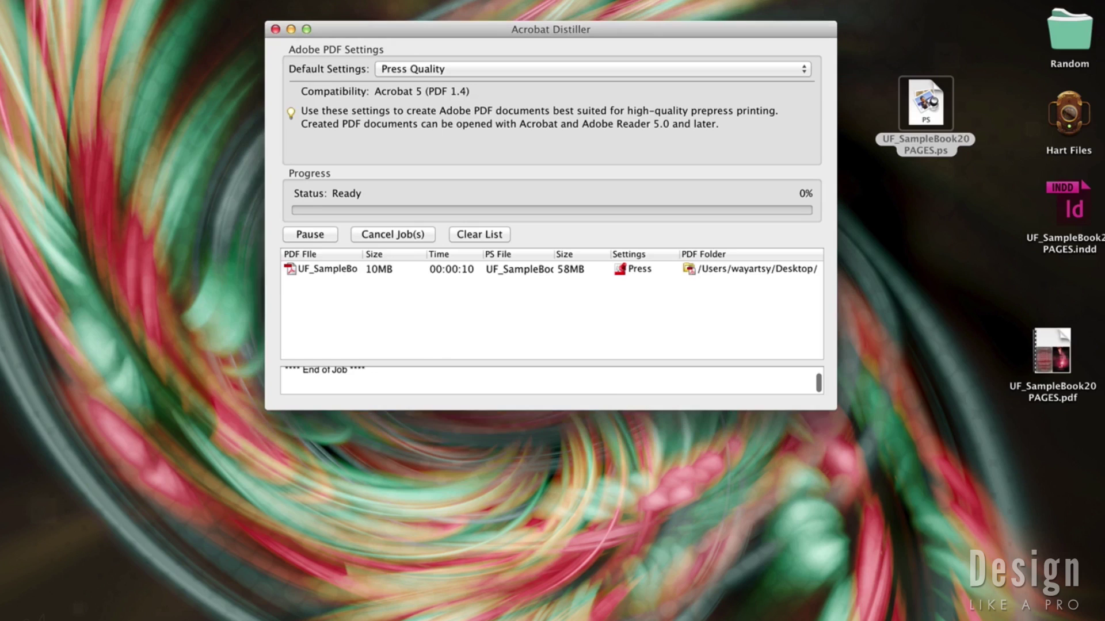
left_click(172, 1)
left_click(207, 28)
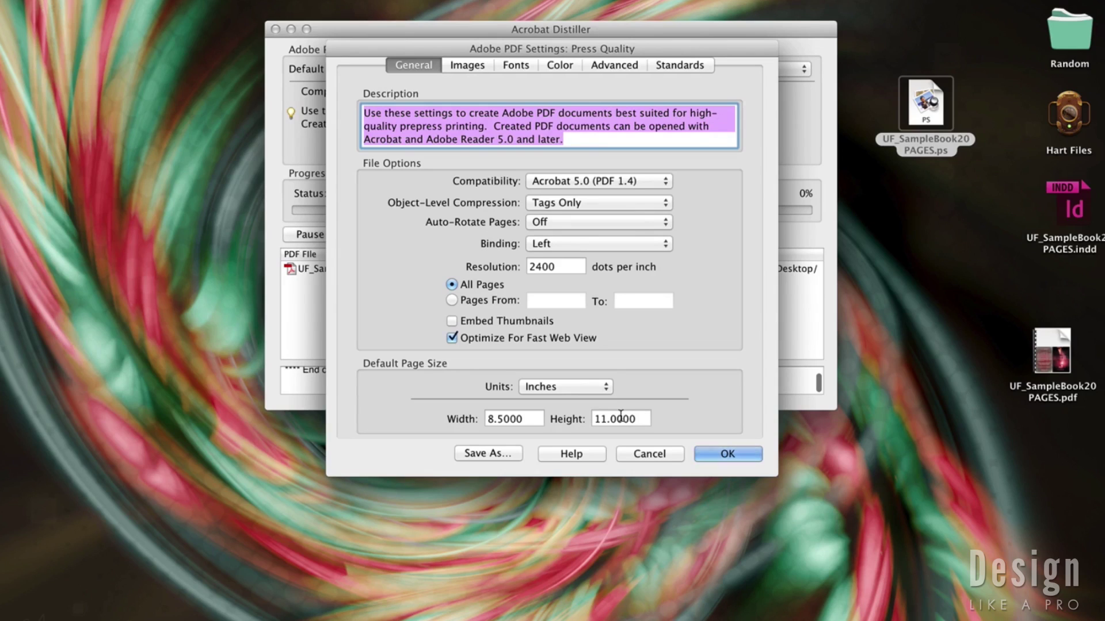
Step: Enter 8.58 for width and 6.58 for height in the General tab's default page size
left_click(523, 419)
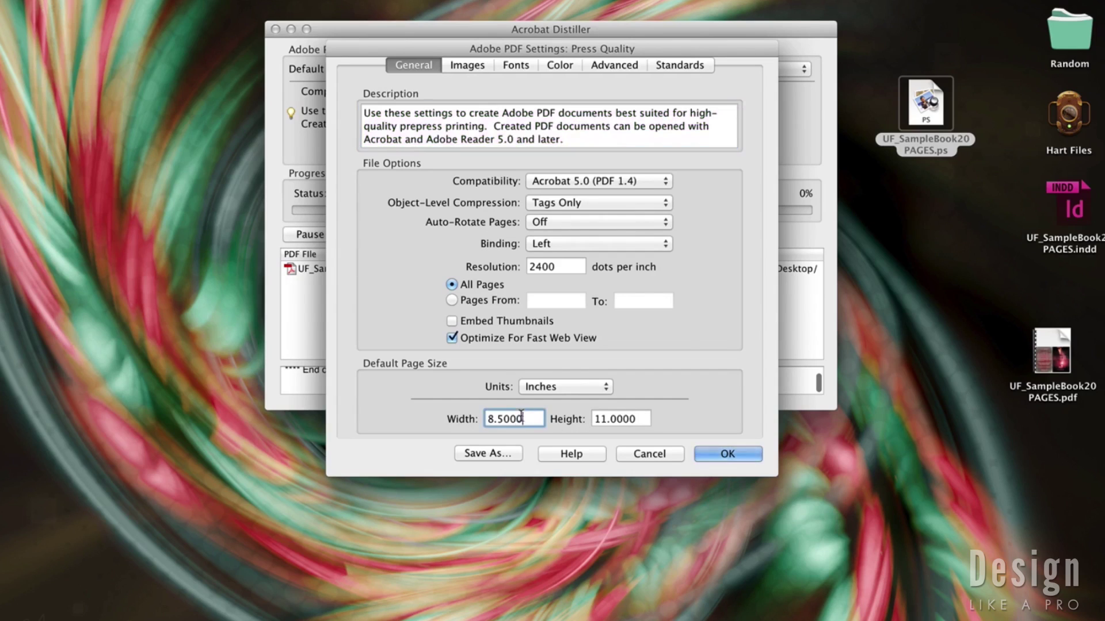
type("4")
key("BackSpace")
type("8")
type(".58")
left_click(646, 421)
left_click_drag(646, 421, 588, 418)
type("6")
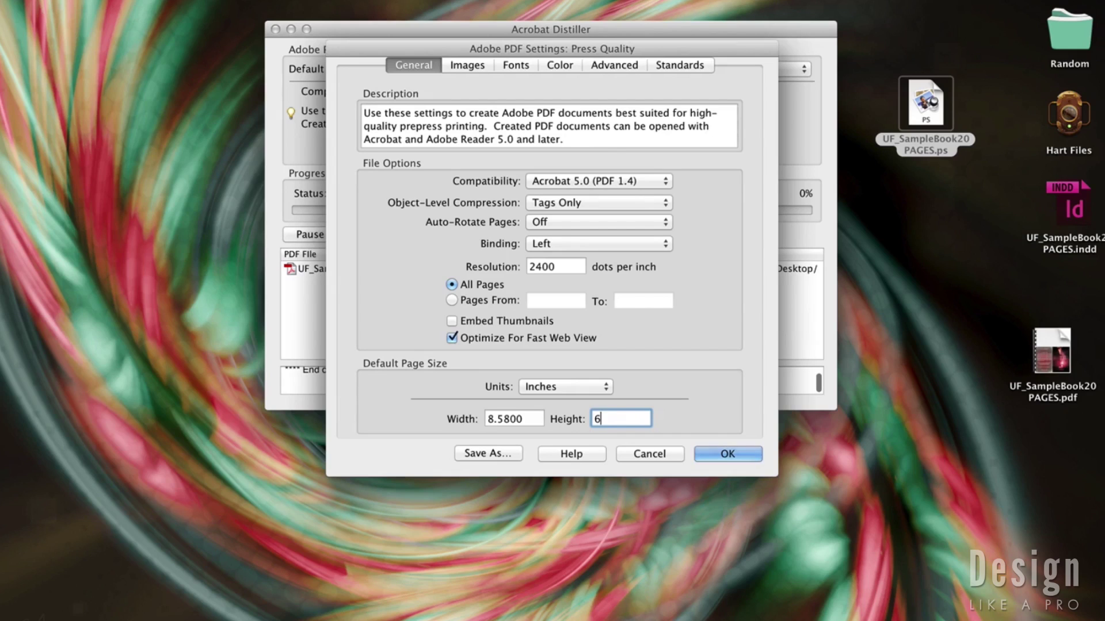
type(".58")
left_click(471, 65)
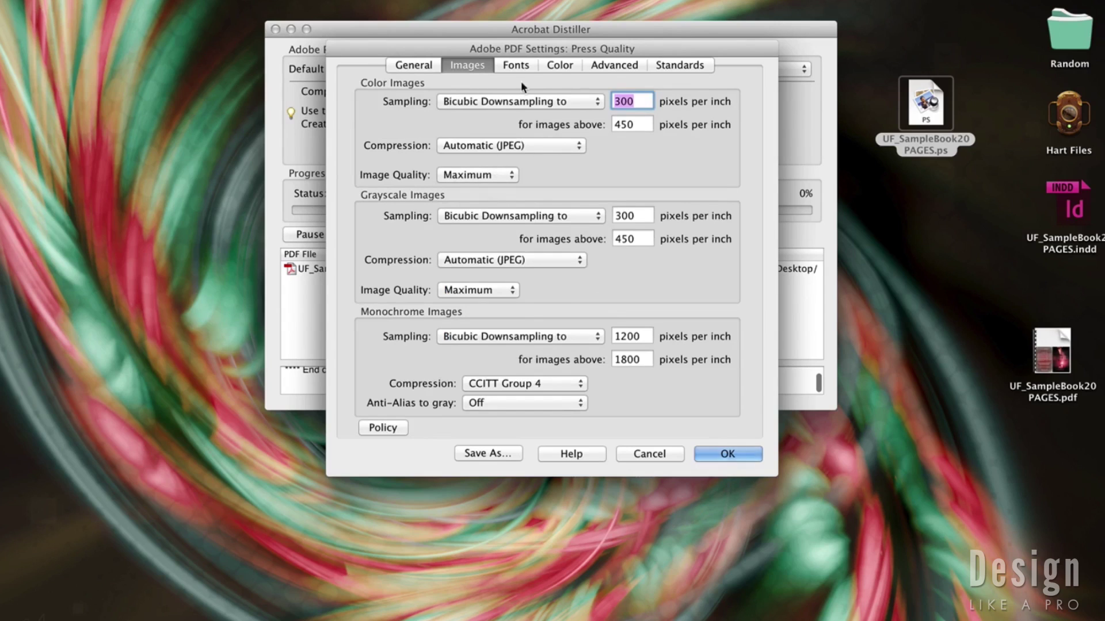
left_click(558, 63)
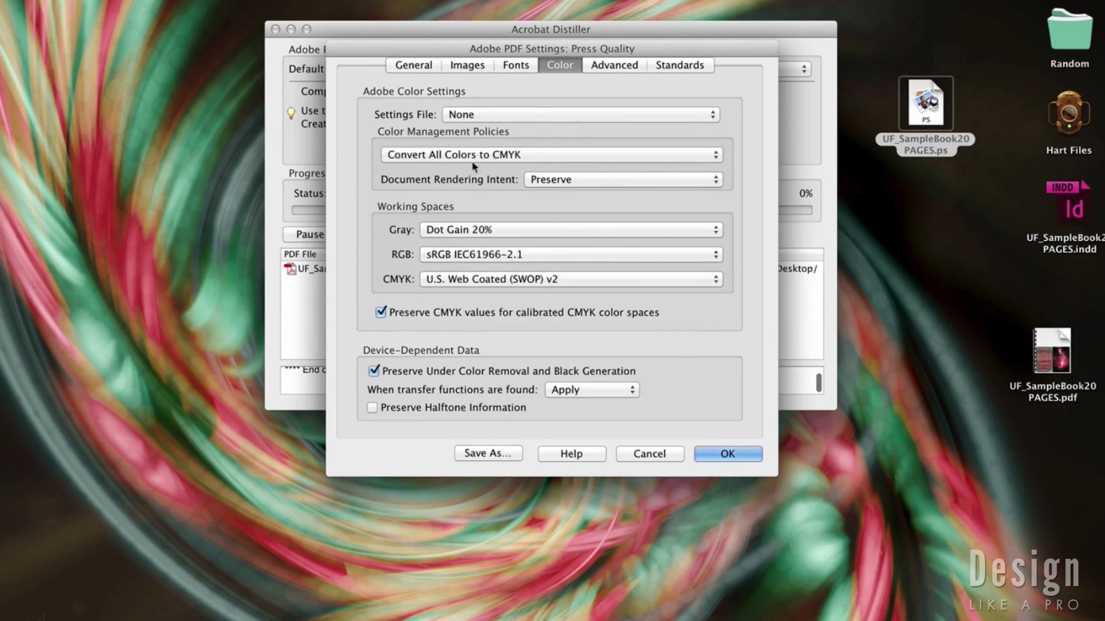
left_click(599, 67)
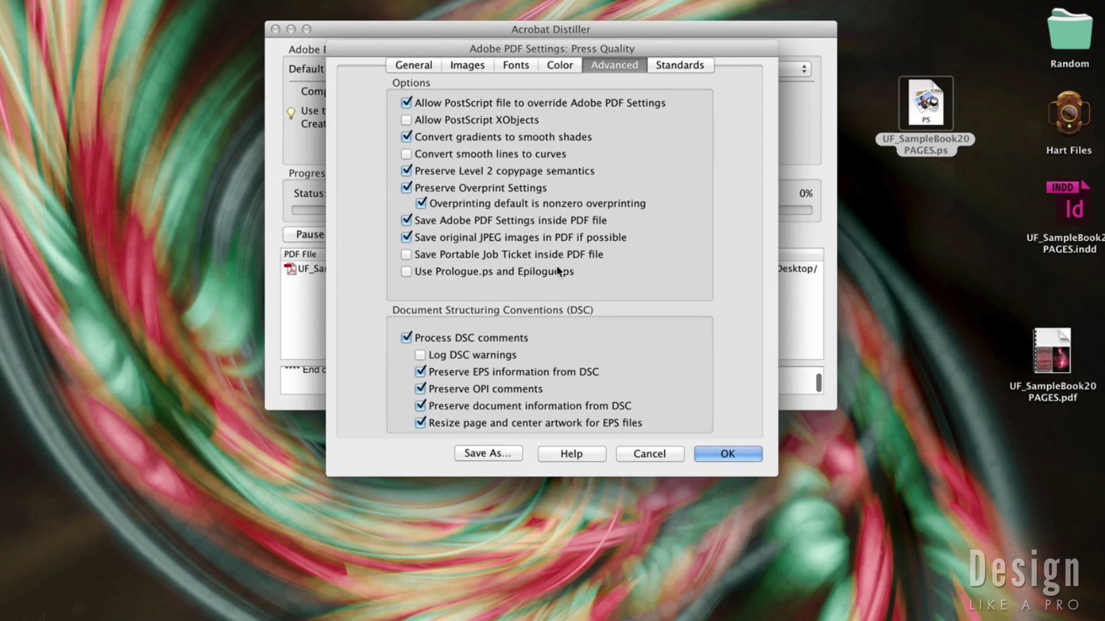
left_click(678, 65)
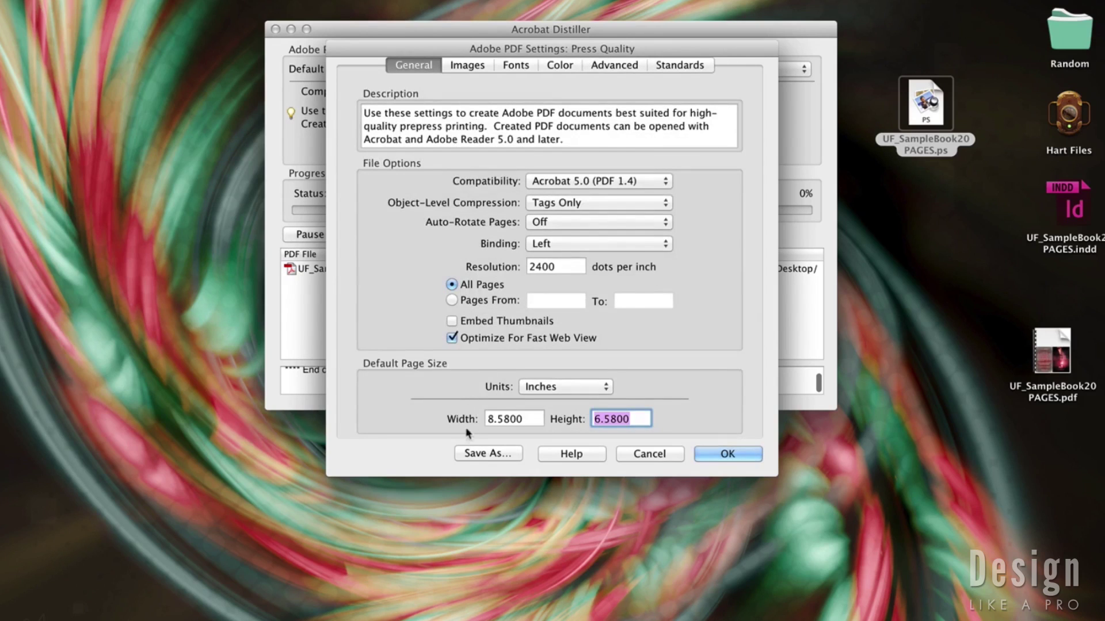
Step: Save the edited settings as Default-PressQuality-4x6Booklet
left_click(471, 453)
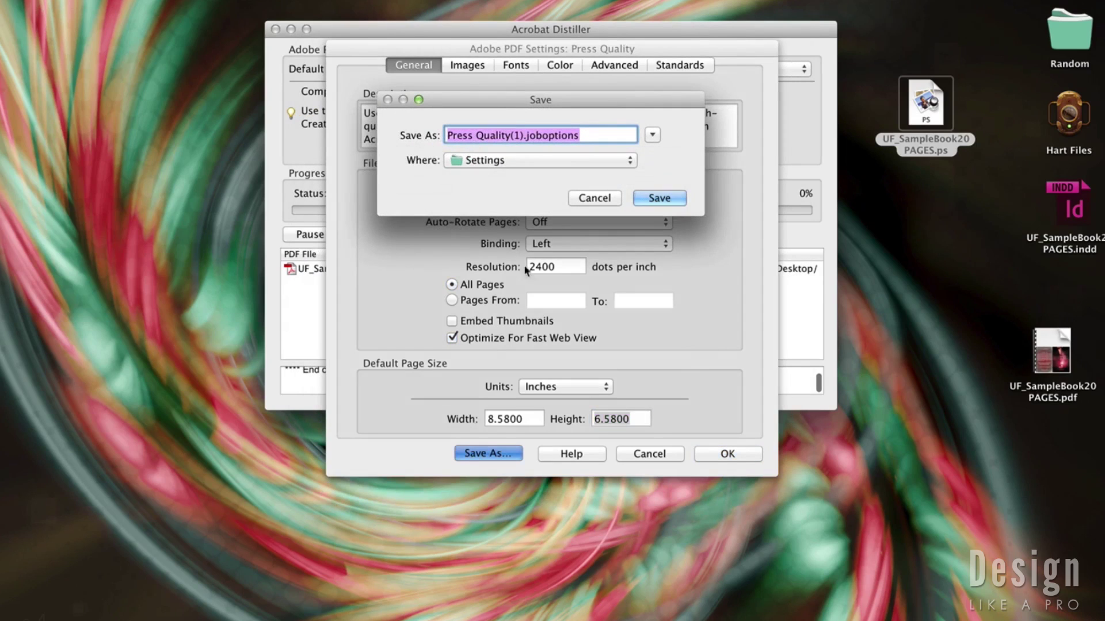
left_click(584, 137)
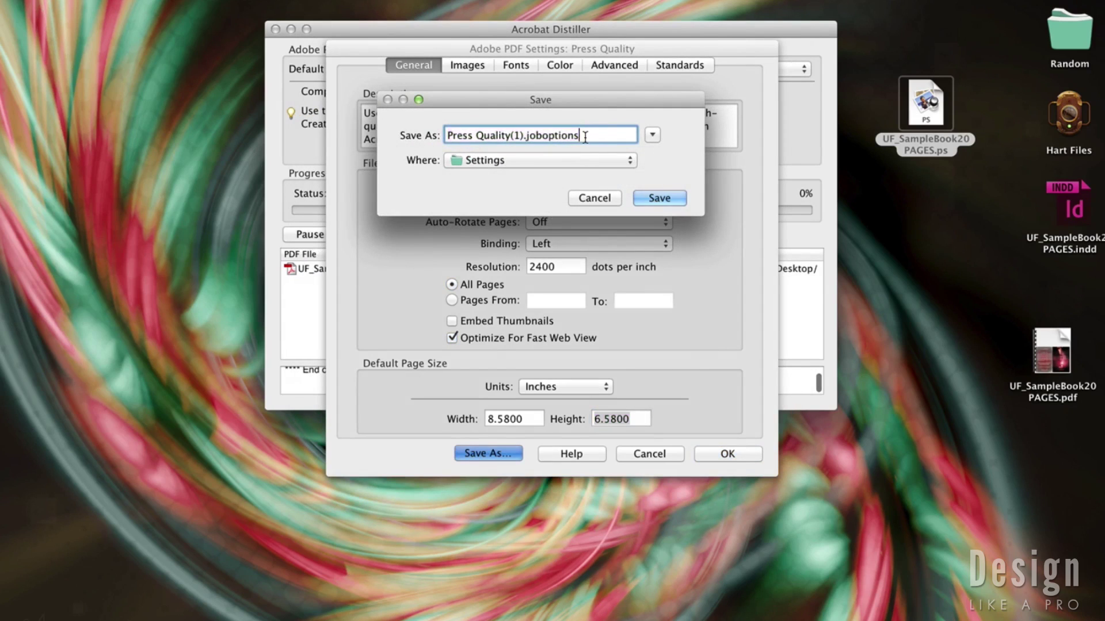
left_click_drag(585, 137, 444, 136)
type("Defa")
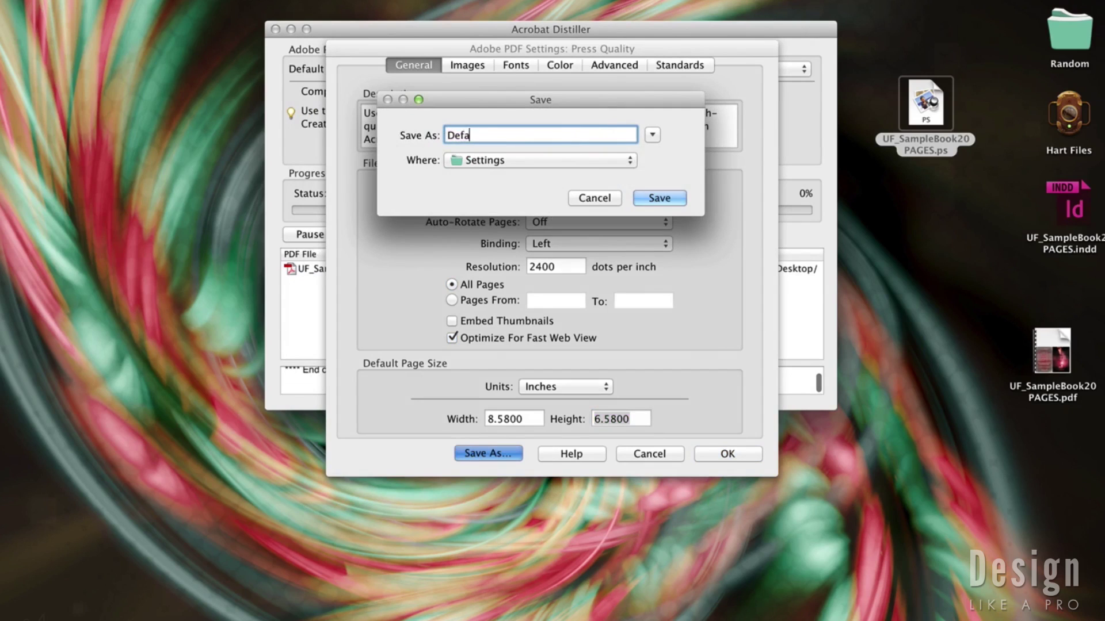
type("ult-PressQuality-4x6Booklet")
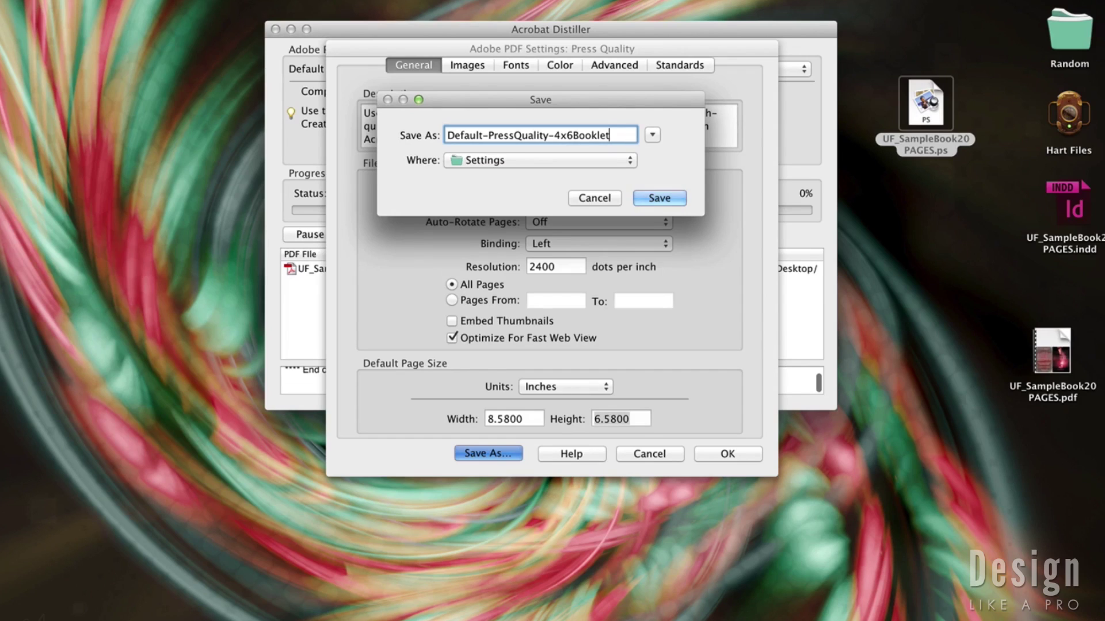
left_click(656, 200)
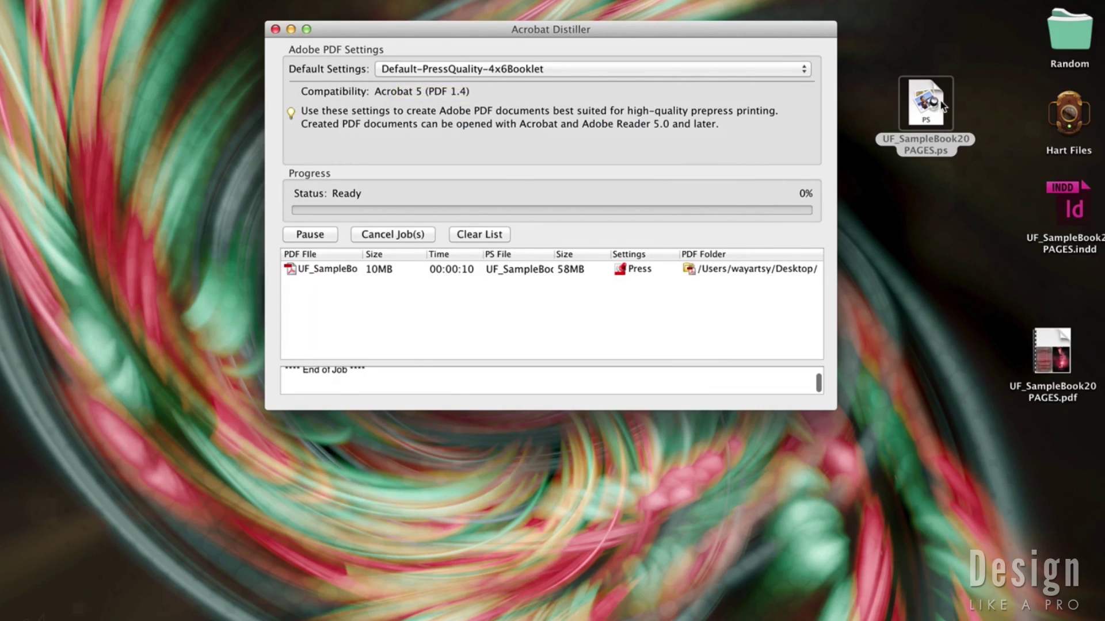
Step: Drag UF_SampleBook20PAGES.ps from the desktop into Distiller to re-distill it with Default-PressQuality-4x6Booklet
left_click_drag(925, 103, 622, 301)
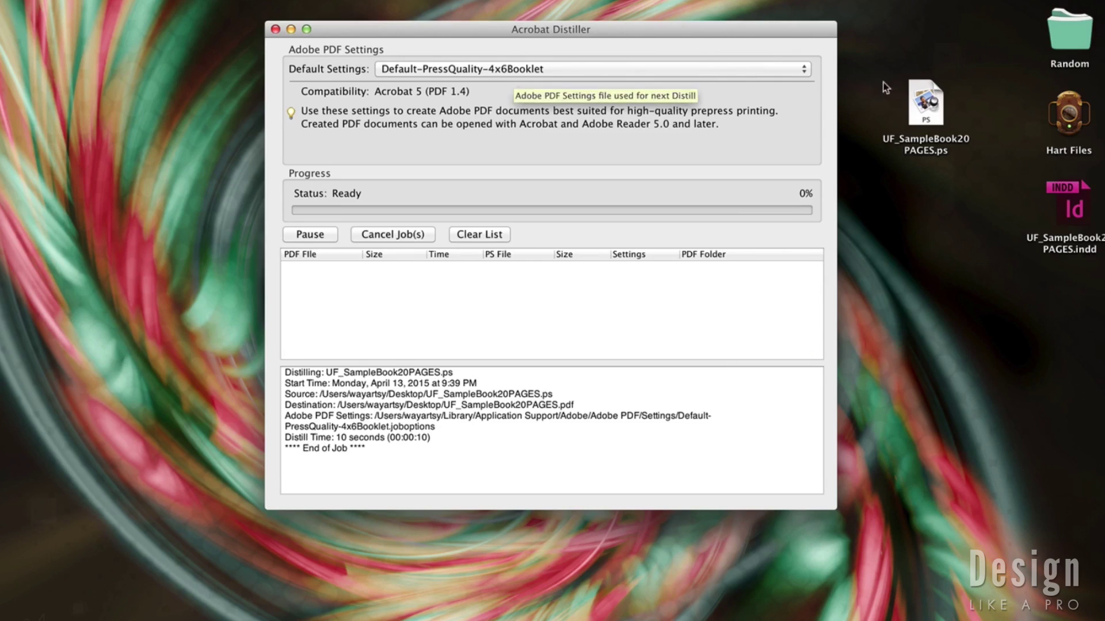
left_click(920, 102)
left_click_drag(920, 103, 609, 288)
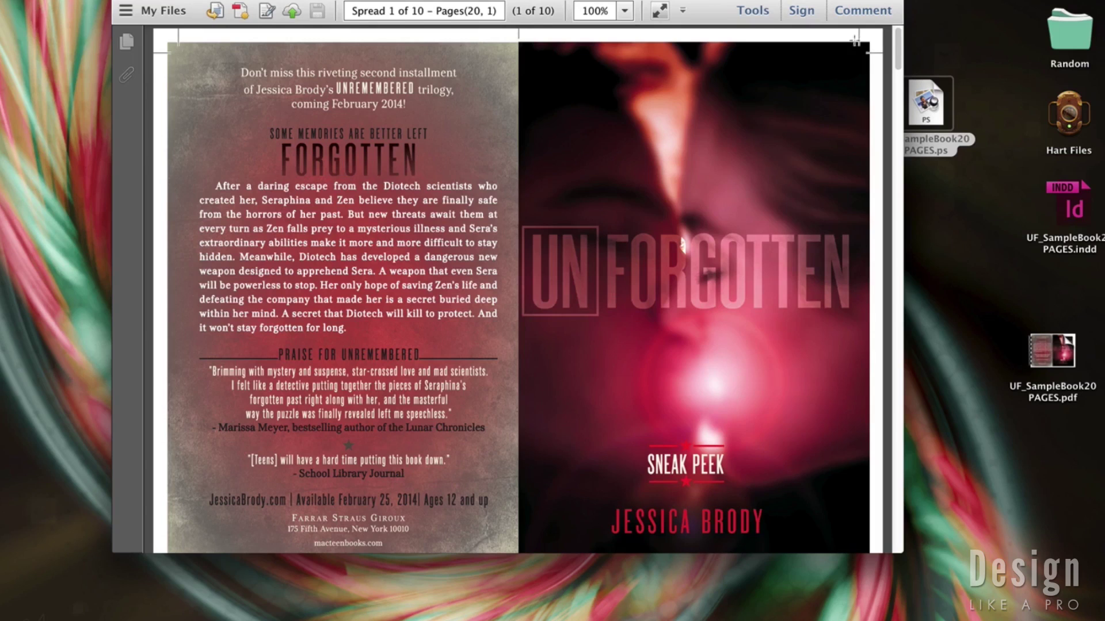
Step: Scroll through the 10 spreads of the new UF_SampleBook20PAGES.pdf to check the page size
scroll(779, 137, "down", 5)
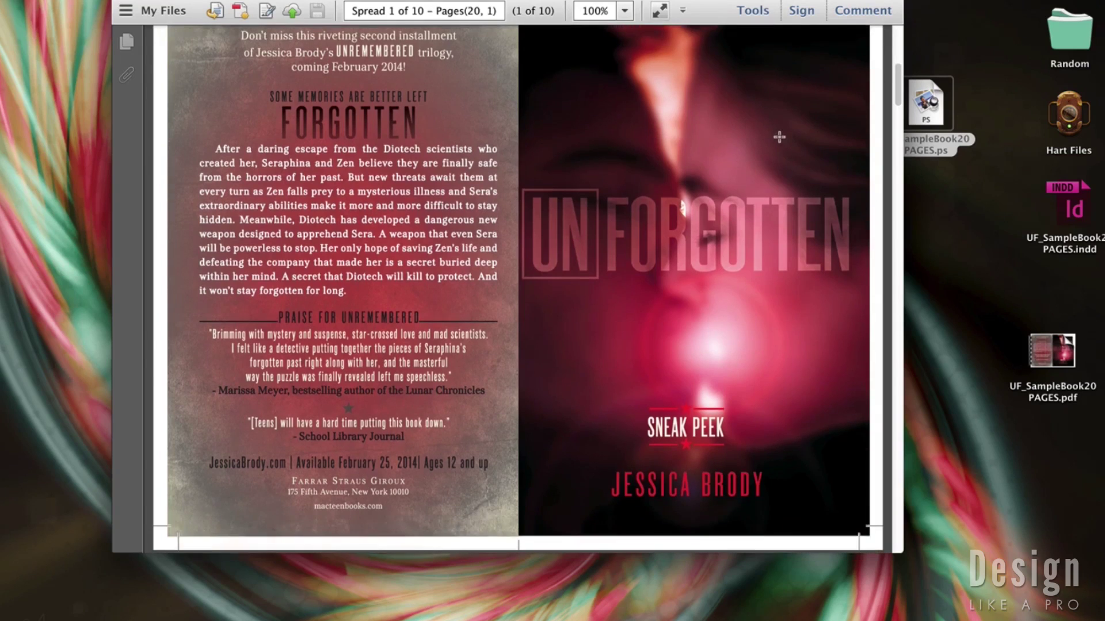
scroll(779, 137, "down", 1)
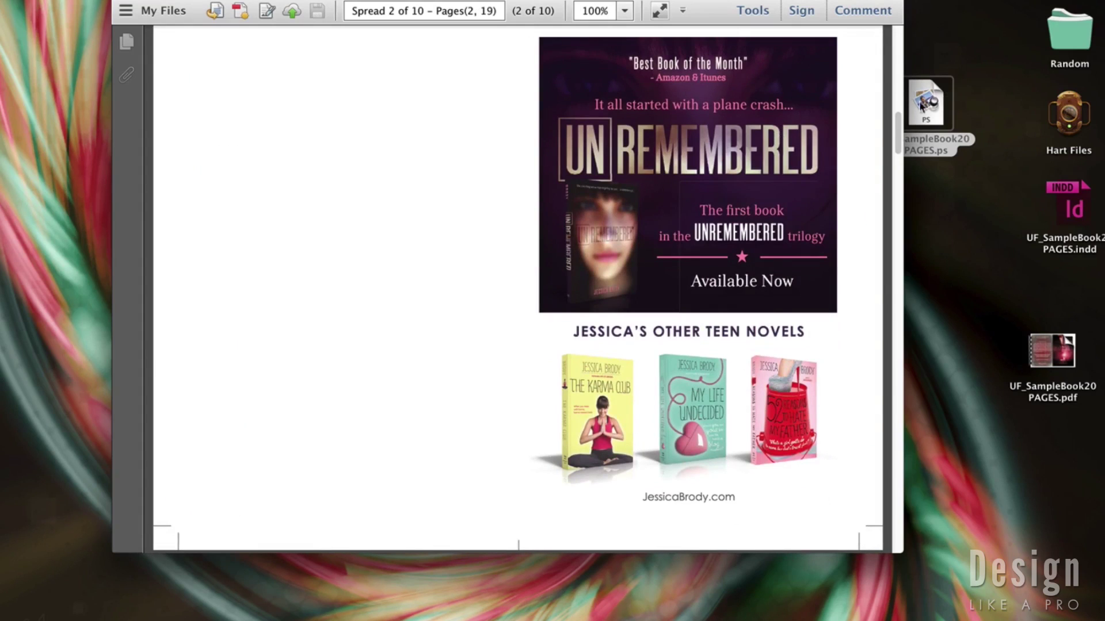
left_click_drag(898, 131, 883, 39)
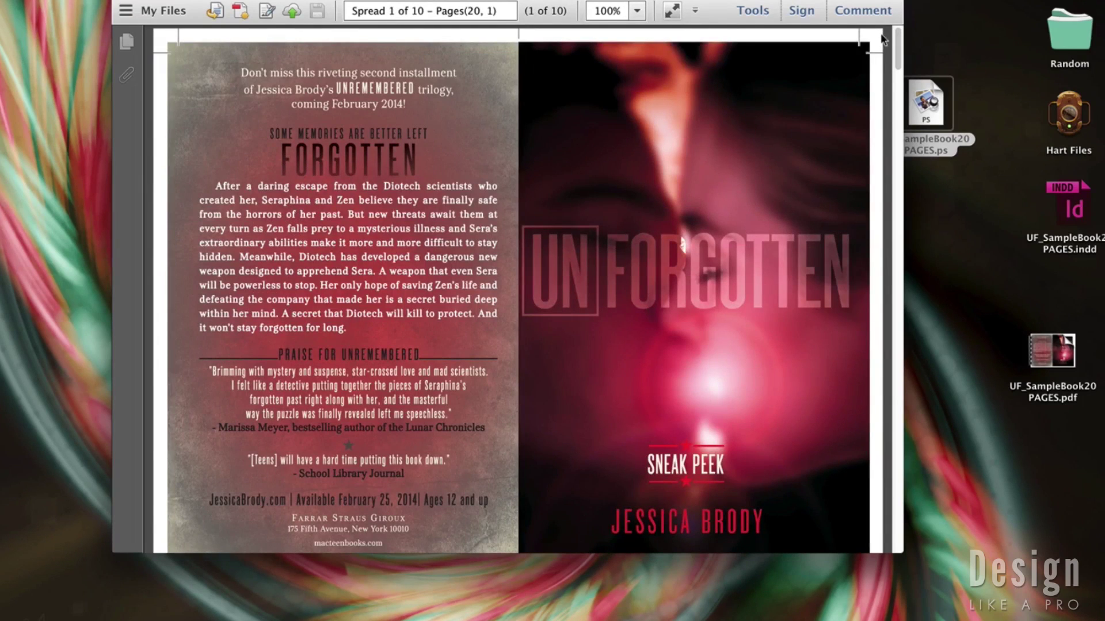